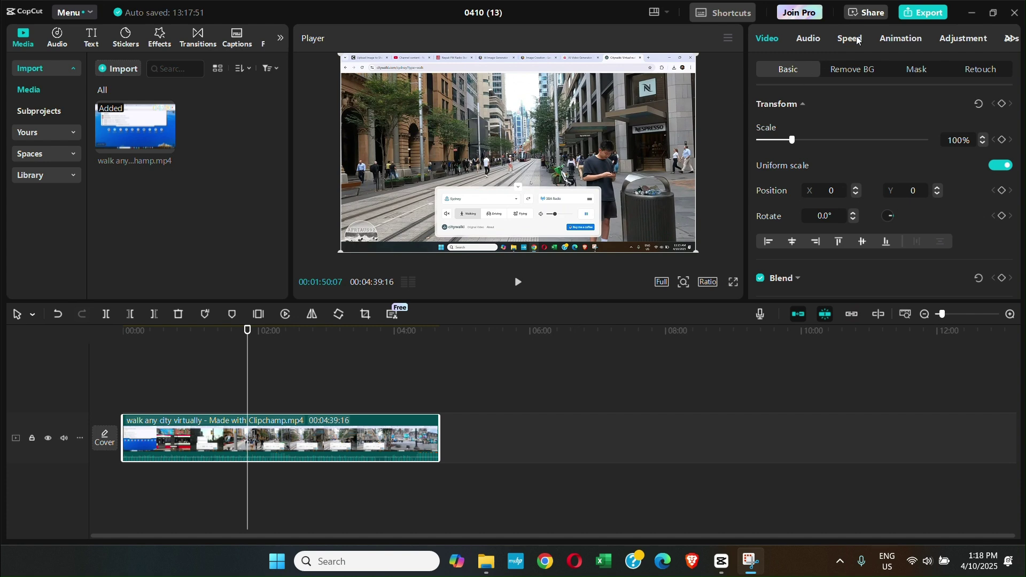
# Open the city-walk project's export settings, showing 4K, H.264, mp4 at 30fps with watermark Off.
pyautogui.click(916, 14)
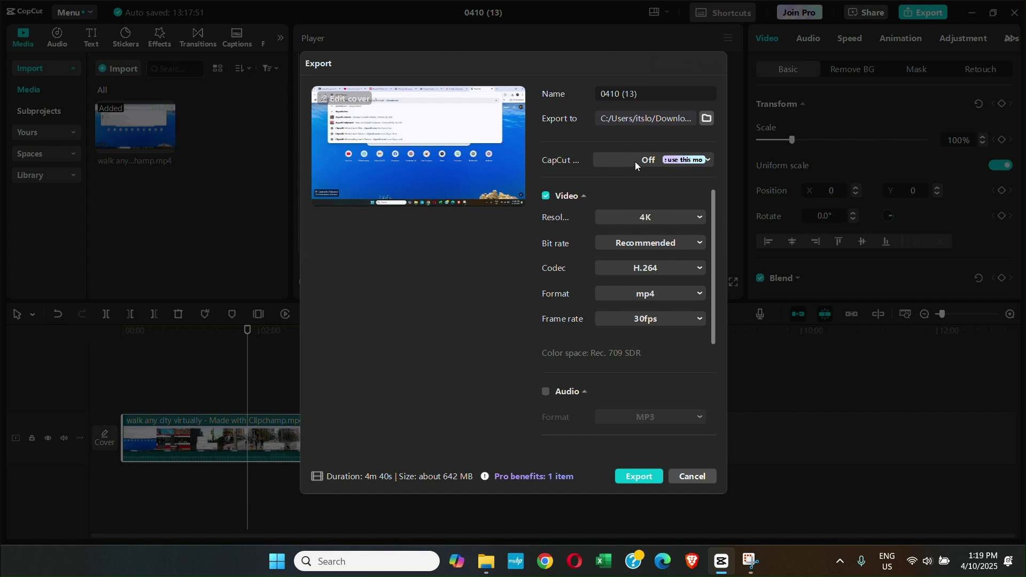
# Review the watermark position choices, leave the watermark Off, and cancel the Export dialog.
pyautogui.click(637, 162)
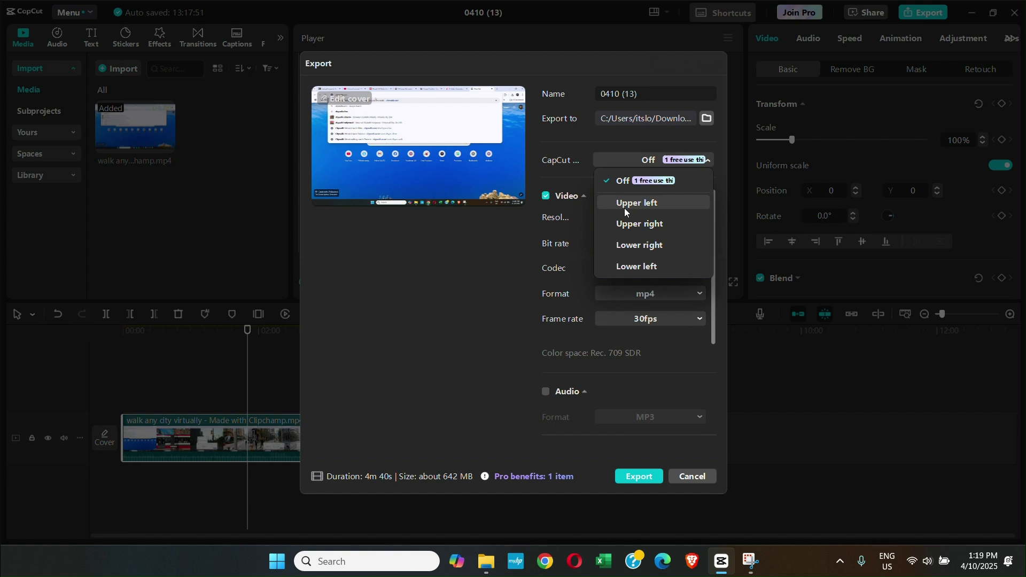
pyautogui.click(611, 245)
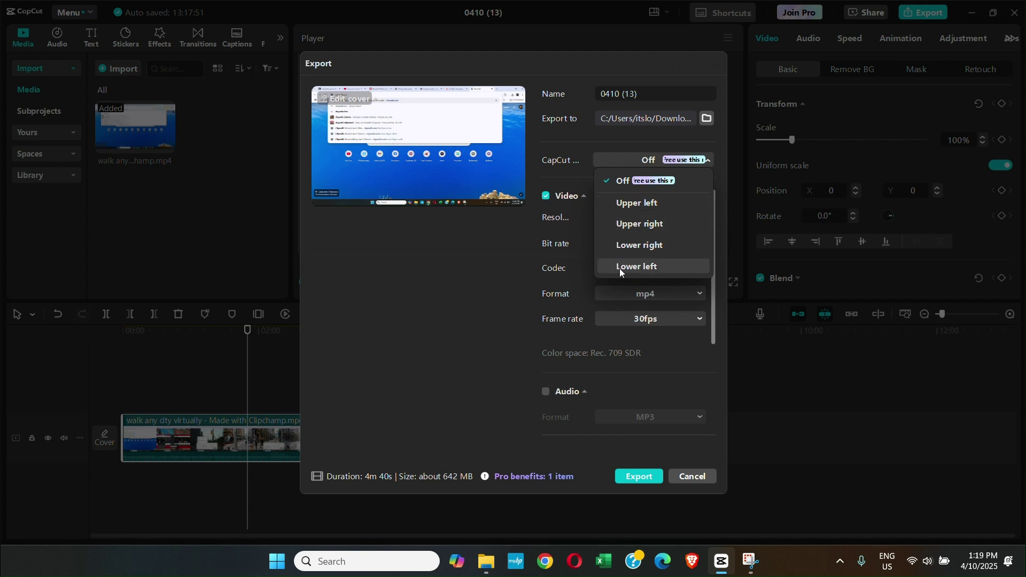
pyautogui.click(501, 253)
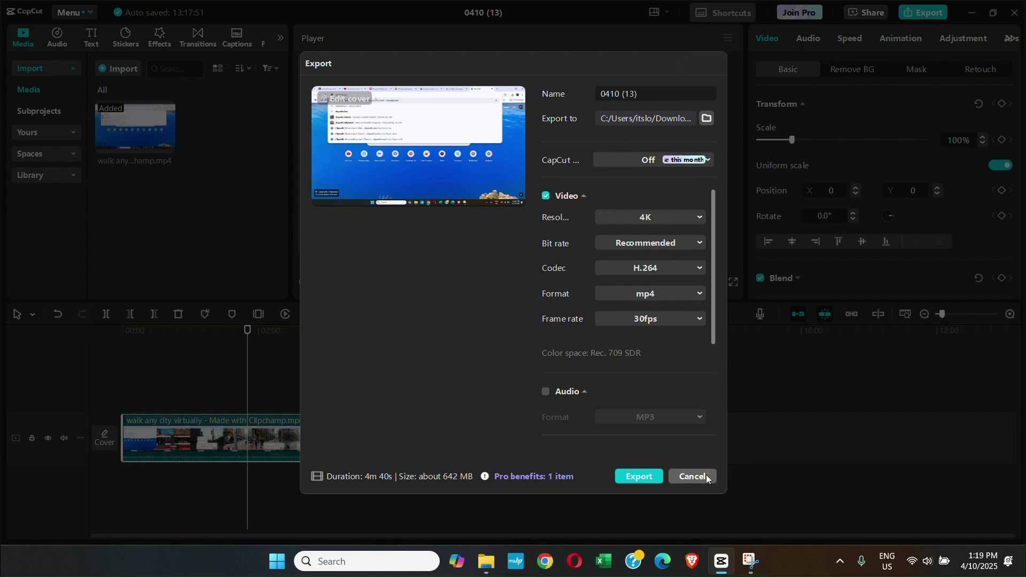
pyautogui.click(691, 477)
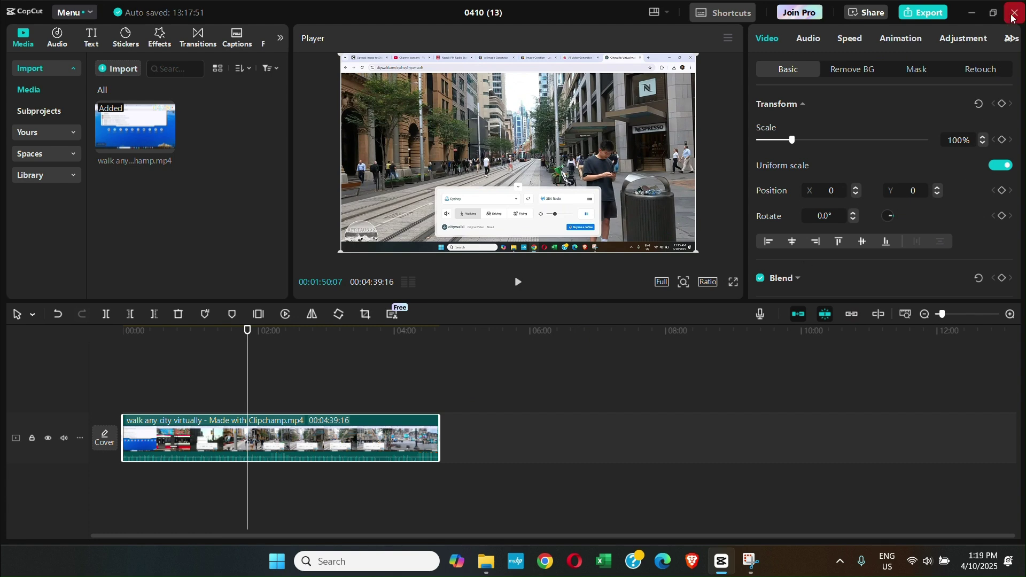
# Close the CapCut editor and home window, returning to File Explorer's 5.3.0.1964 folder.
pyautogui.click(1012, 18)
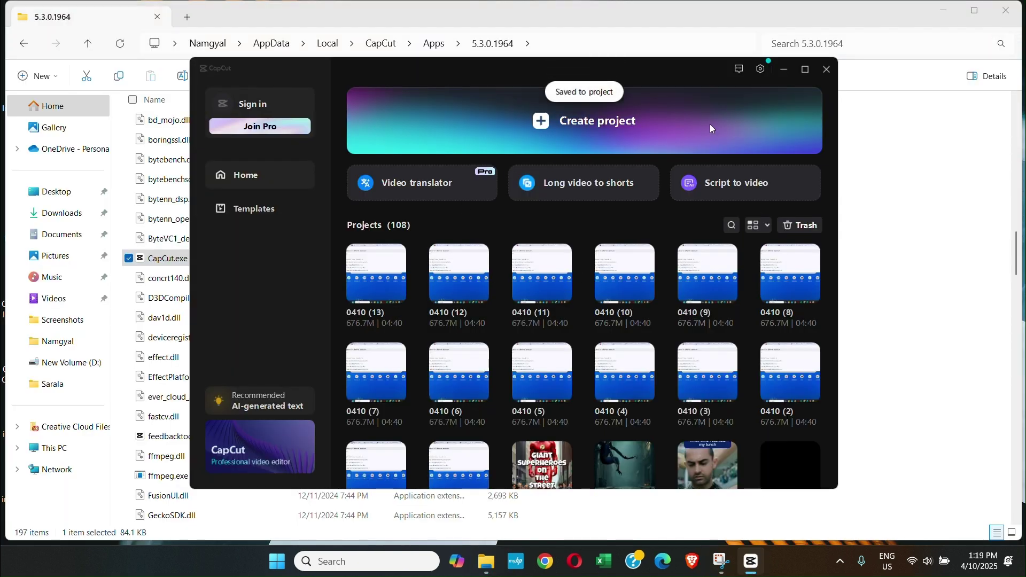
pyautogui.click(828, 69)
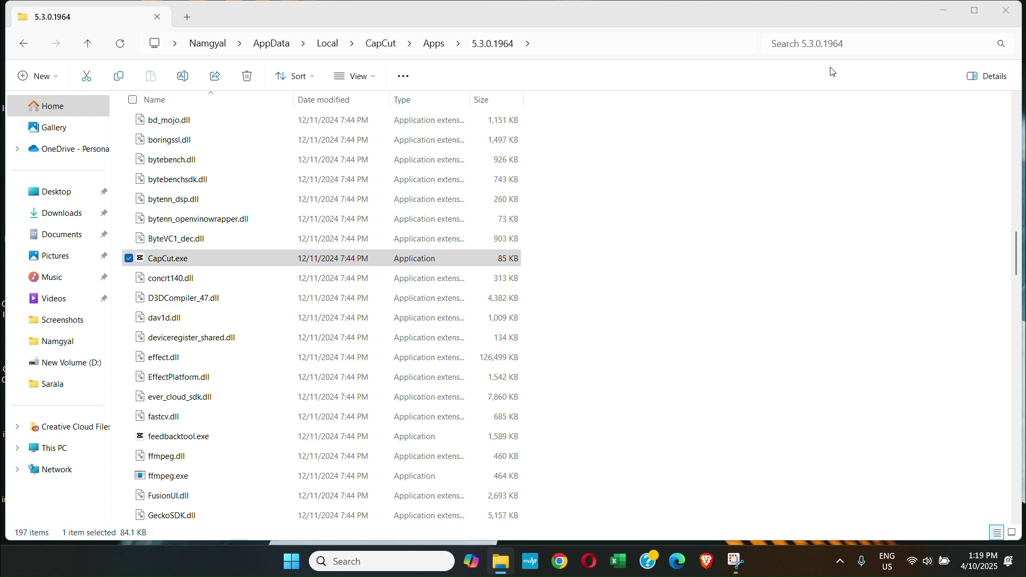
pyautogui.press('super')
pyautogui.press('super')
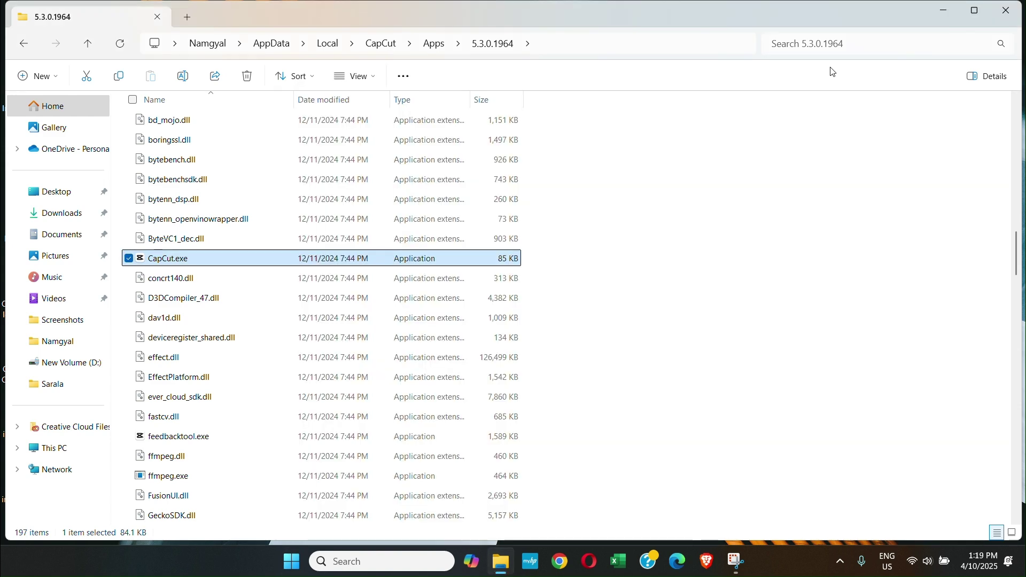
pyautogui.press('super')
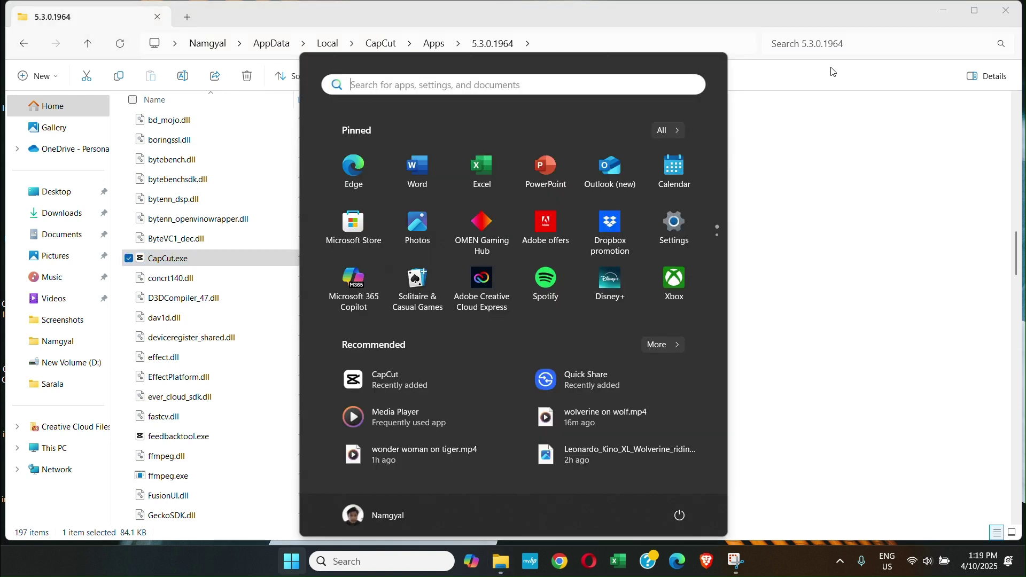
pyautogui.press('super')
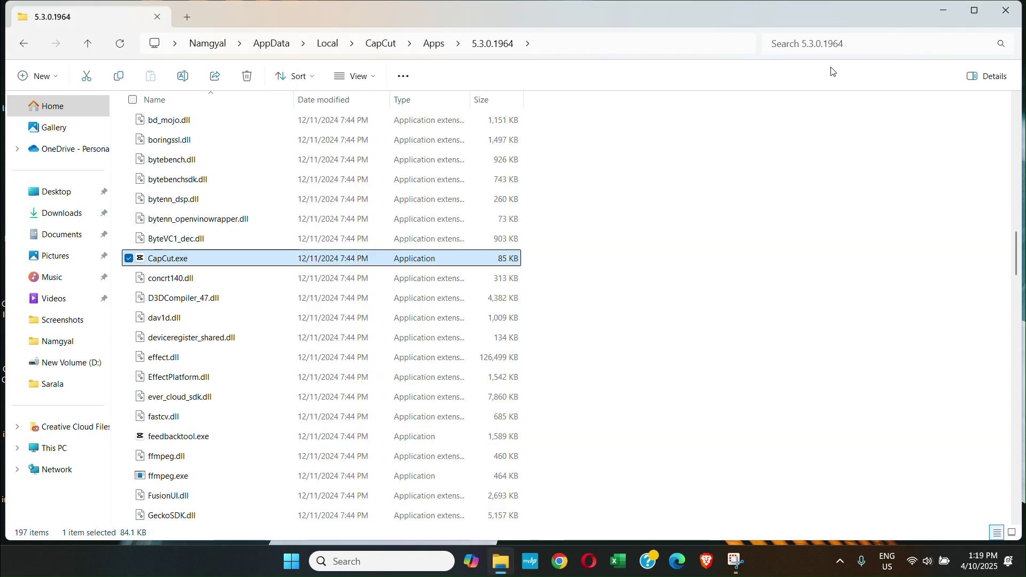
# Open the AppData folder by entering 'appdata' in the Run dialog.
pyautogui.press('super+r')
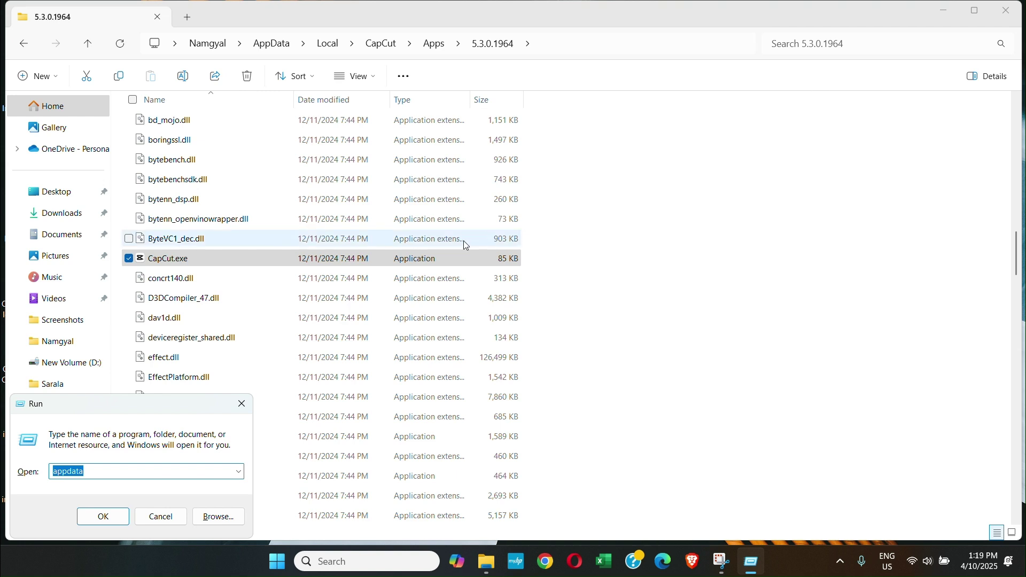
pyautogui.moveTo(129, 400); pyautogui.dragTo(435, 199)
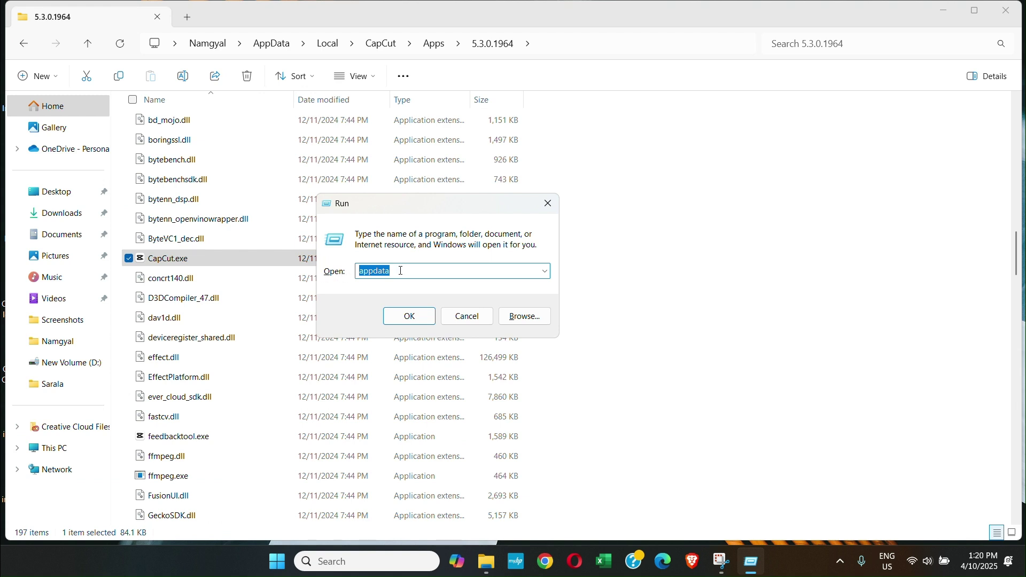
pyautogui.click(400, 270)
pyautogui.moveTo(412, 271); pyautogui.dragTo(353, 270)
pyautogui.click(394, 270)
pyautogui.click(435, 268)
pyautogui.moveTo(376, 208); pyautogui.dragTo(449, 160)
pyautogui.doubleClick(429, 225)
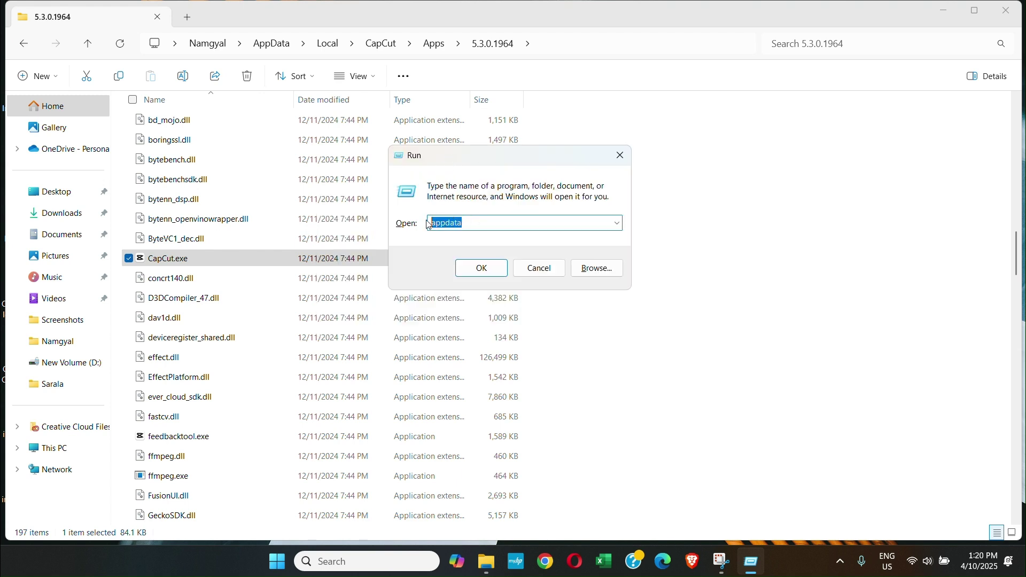
pyautogui.press('BackSpace')
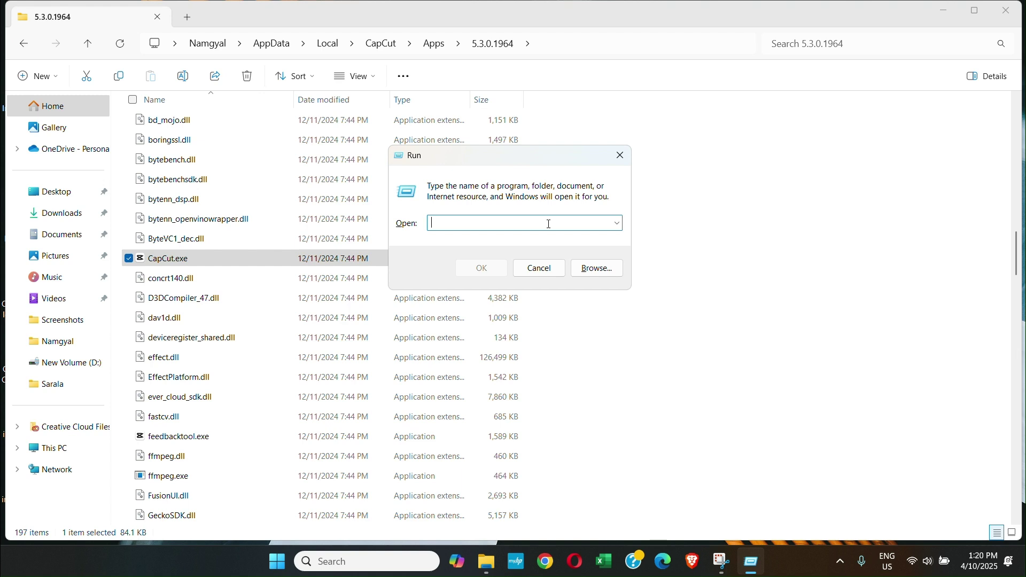
pyautogui.write('appdata')
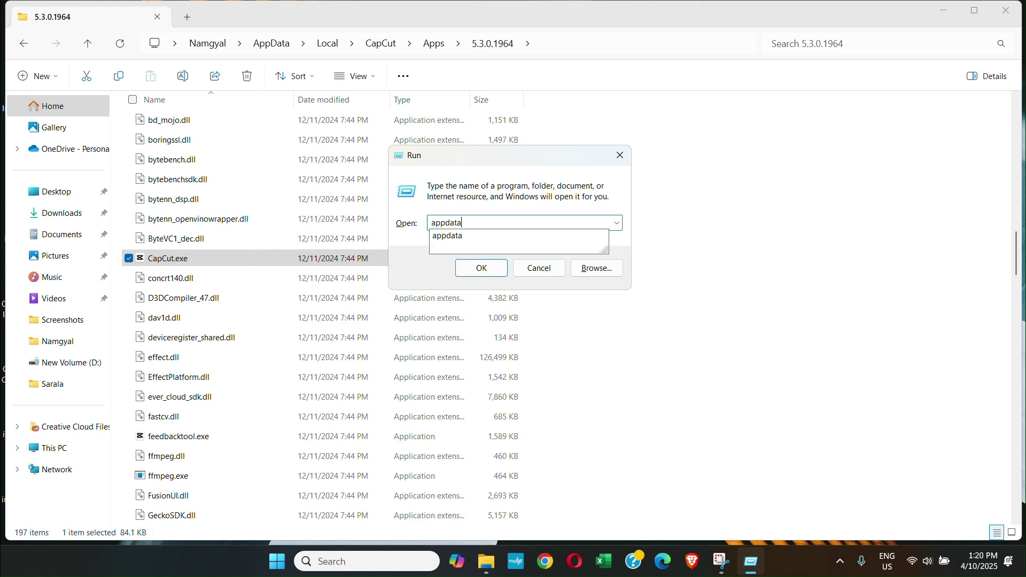
pyautogui.click(543, 221)
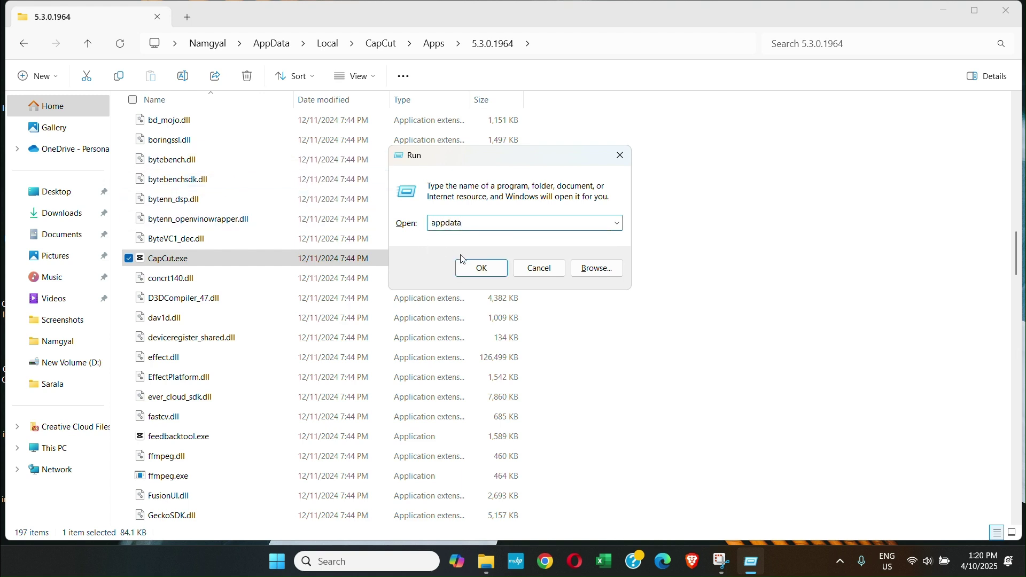
pyautogui.click(483, 272)
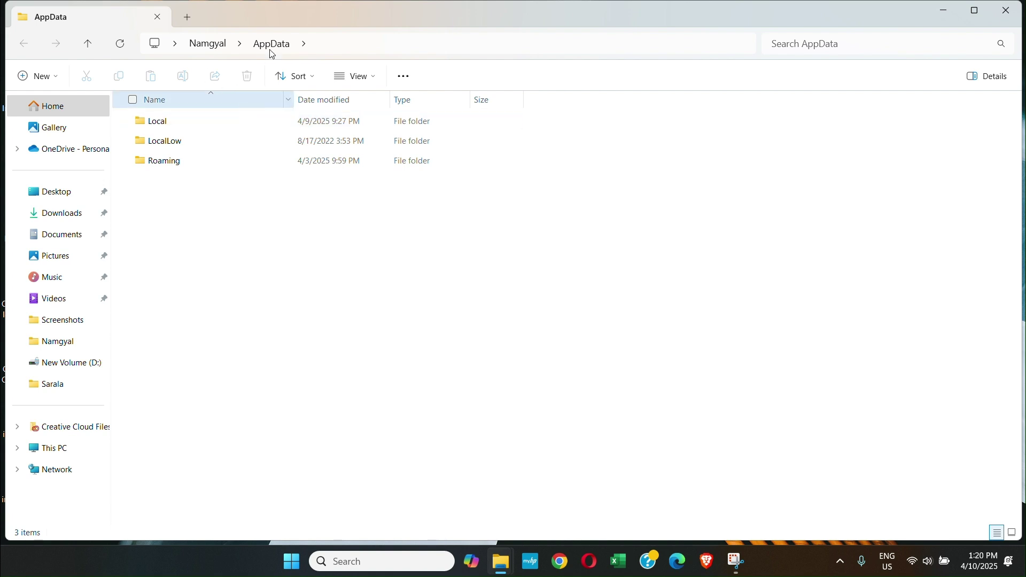
# Browse to AppData\Local\CapCut\Apps, listing version folders 1.3.2.166 to 5.3.0.1964.
pyautogui.doubleClick(180, 127)
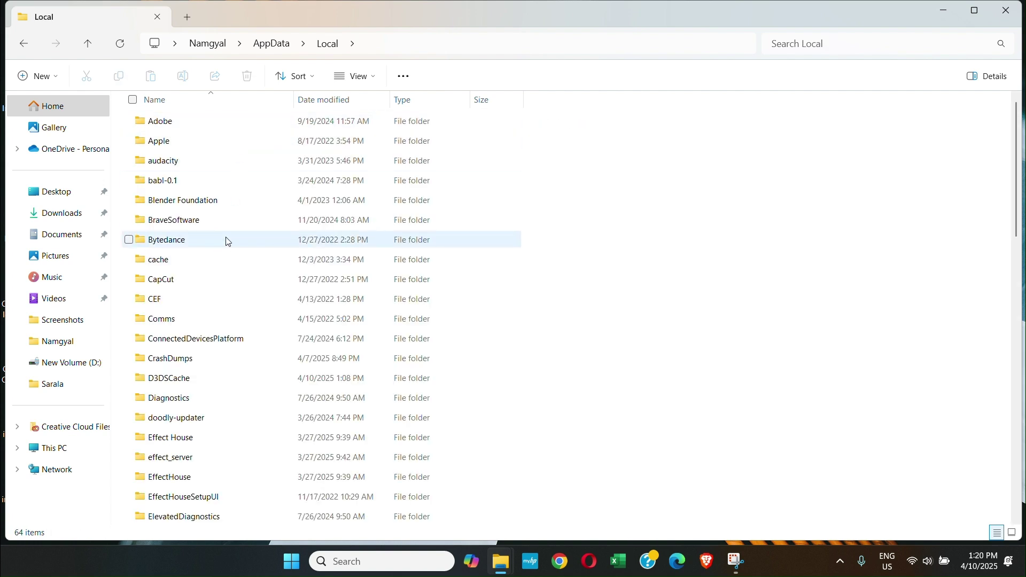
pyautogui.scroll(-1, 252, 321)
pyautogui.scroll(-1, 252, 320)
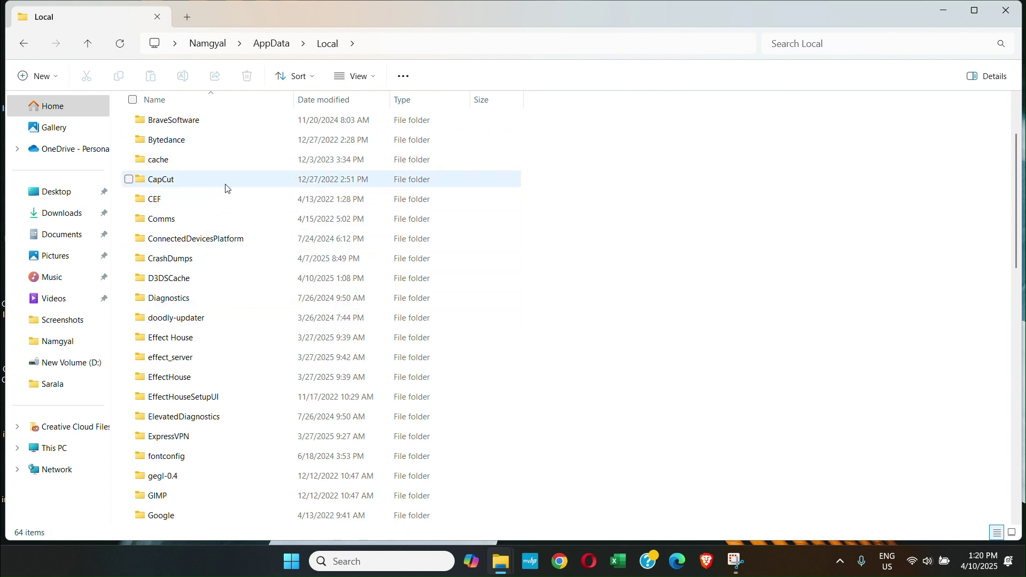
pyautogui.scroll(2, 240, 256)
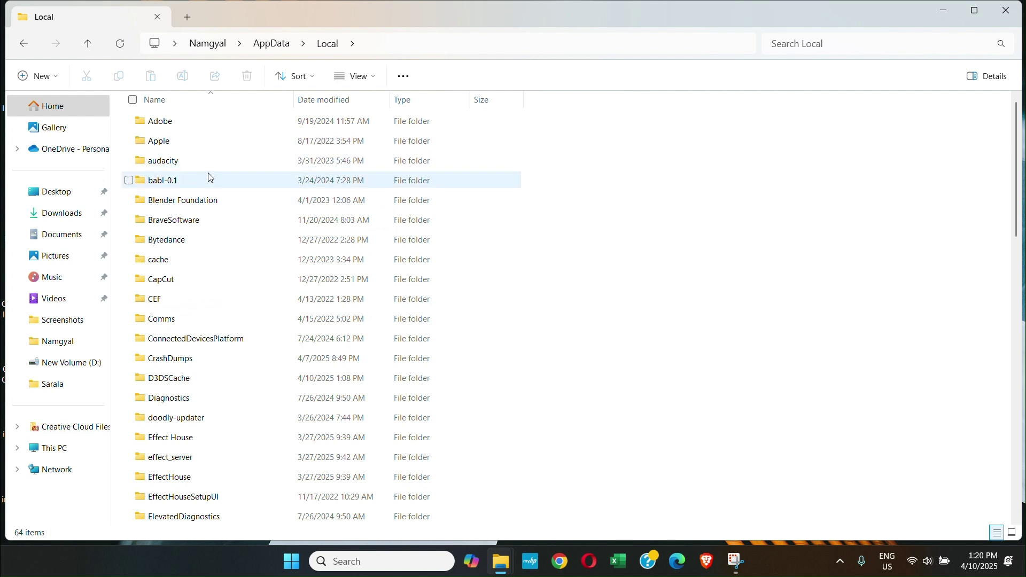
pyautogui.click(178, 286)
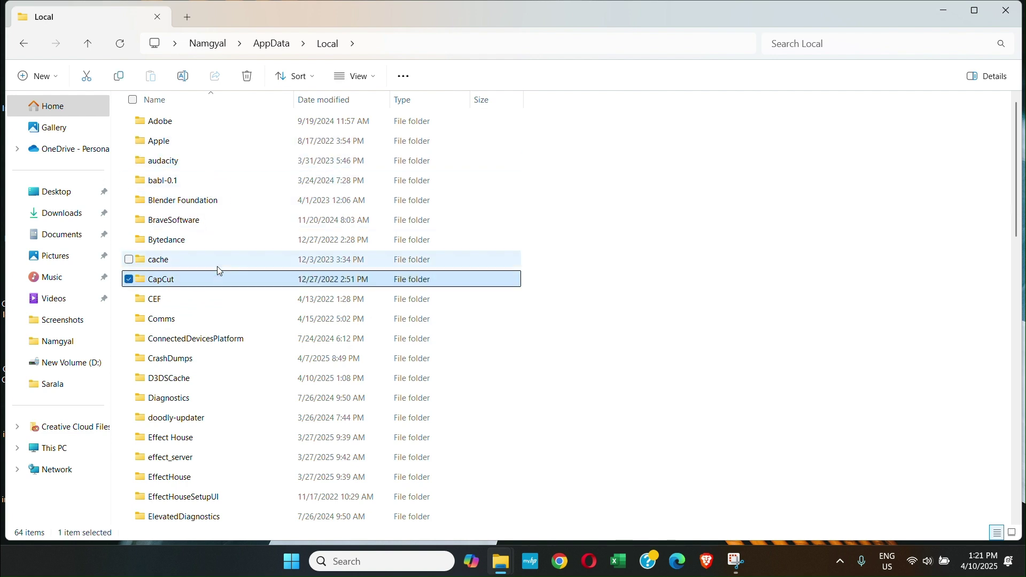
pyautogui.doubleClick(217, 281)
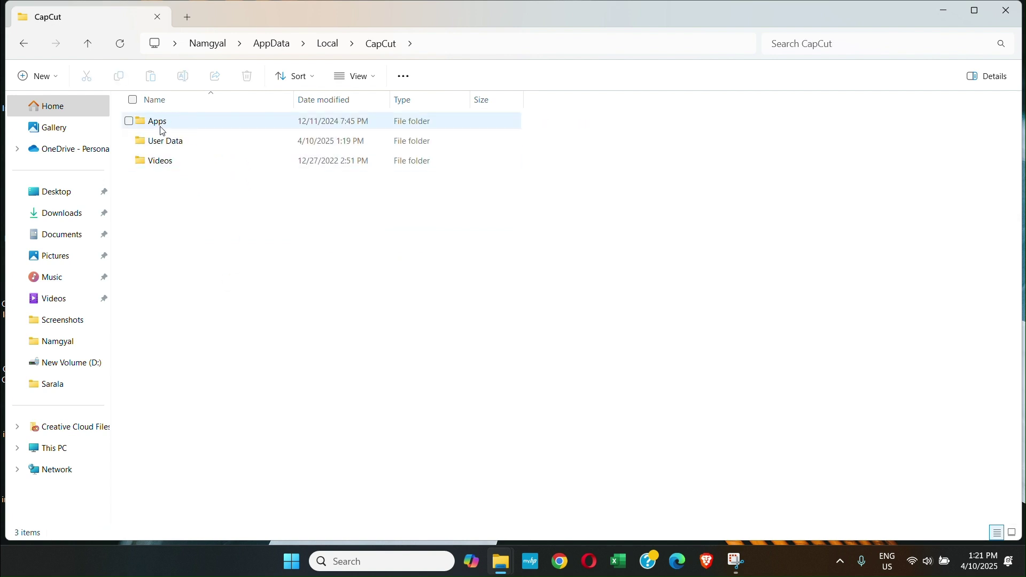
pyautogui.doubleClick(188, 125)
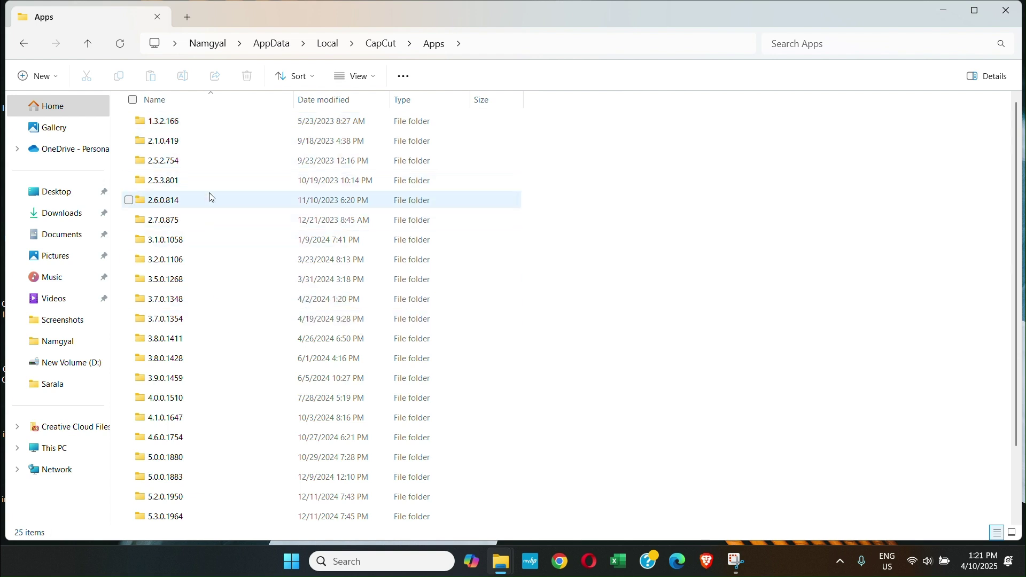
pyautogui.scroll(-2, 210, 390)
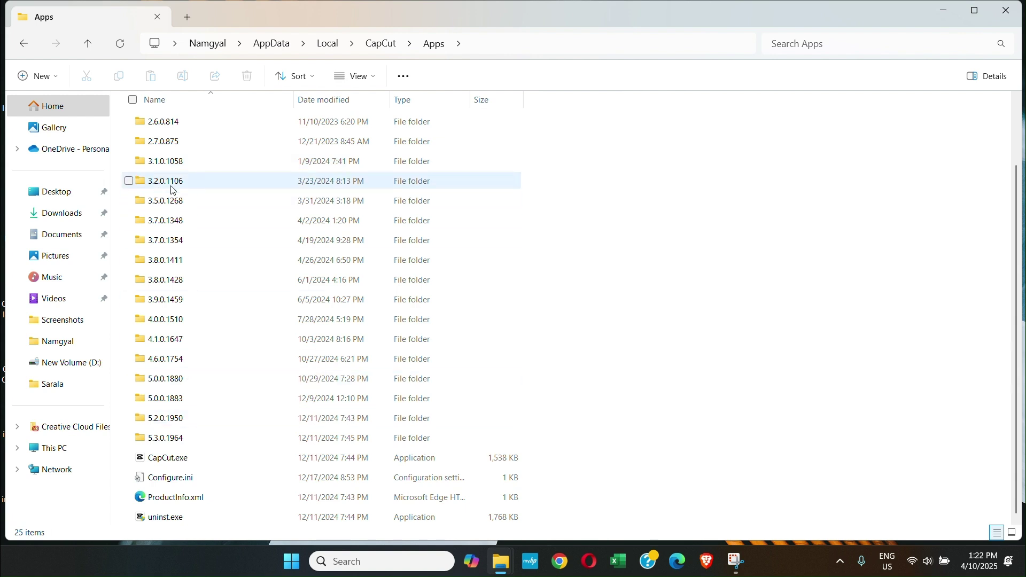
pyautogui.click(221, 458)
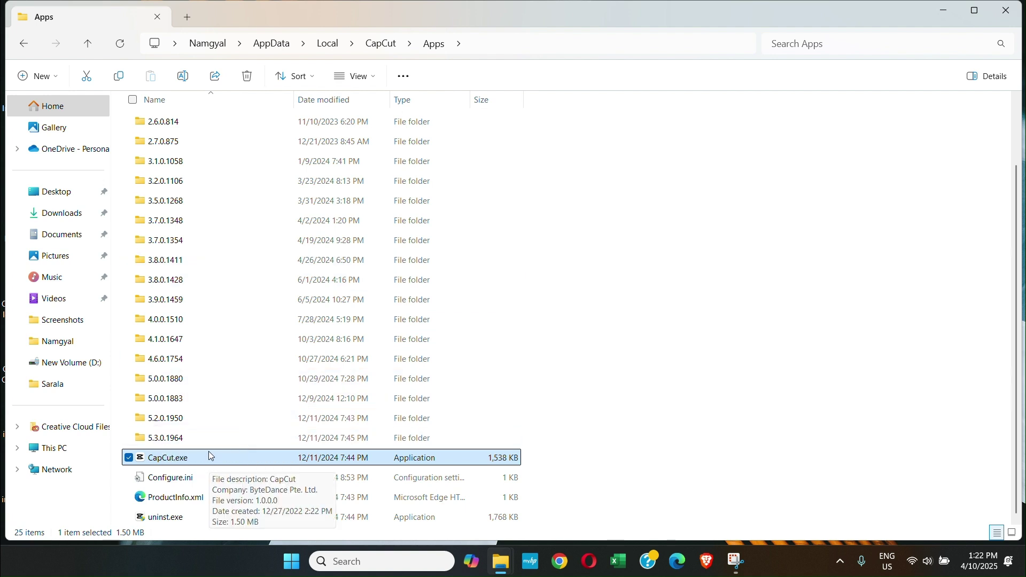
pyautogui.click(189, 442)
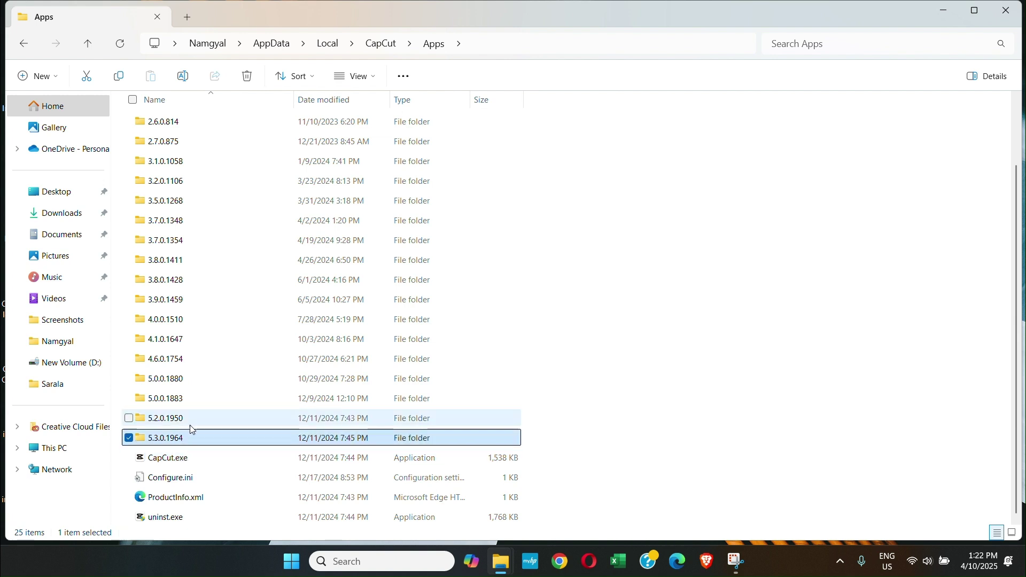
pyautogui.click(191, 425)
pyautogui.click(192, 404)
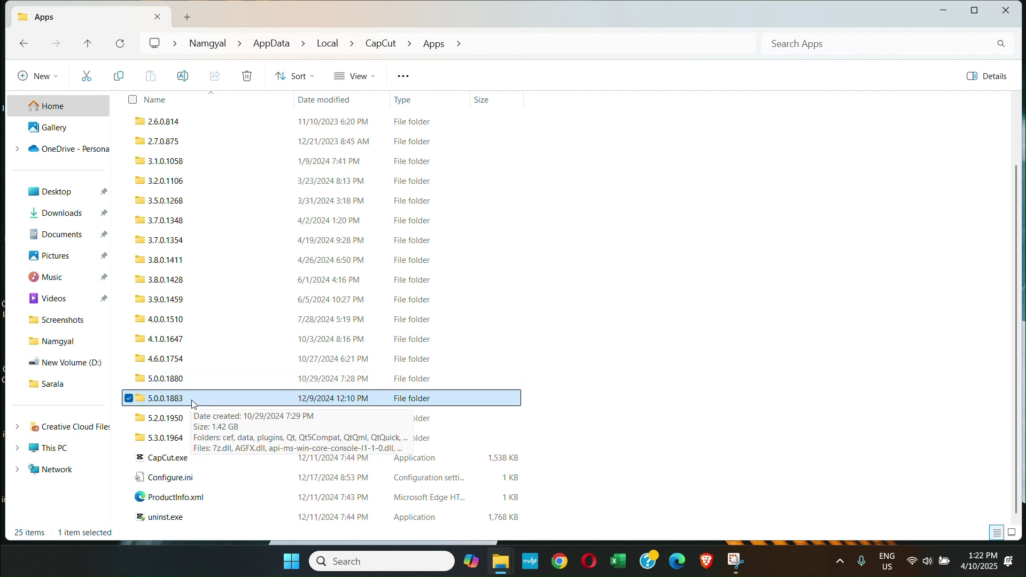
# Run CapCut.exe from the 5.0.0.1883 folder, opening empty project 0410 (14).
pyautogui.moveTo(166, 399)
pyautogui.doubleClick(203, 401)
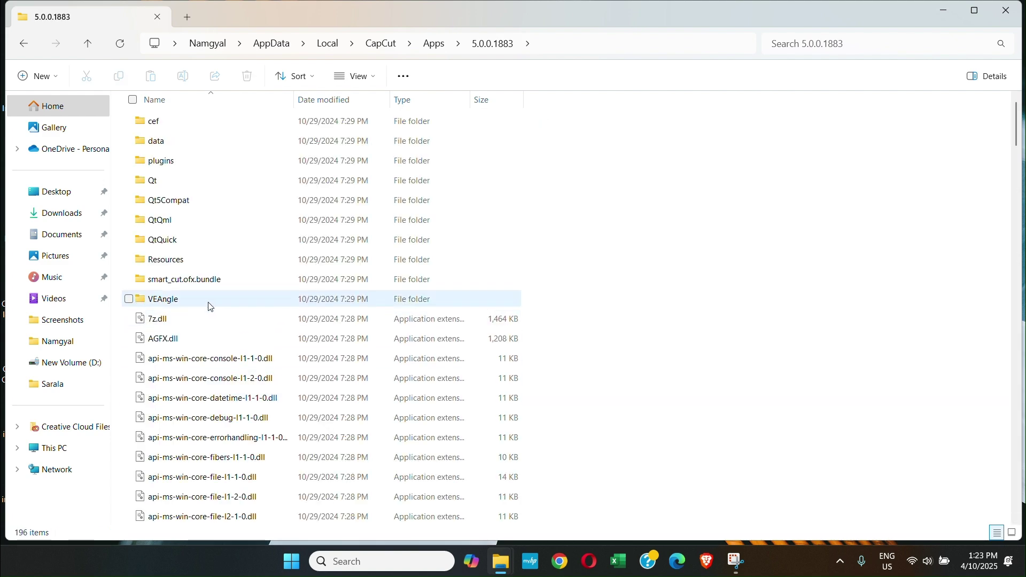
pyautogui.scroll(-5, 207, 309)
pyautogui.scroll(-3, 209, 315)
pyautogui.scroll(-3, 208, 314)
pyautogui.scroll(-3, 208, 315)
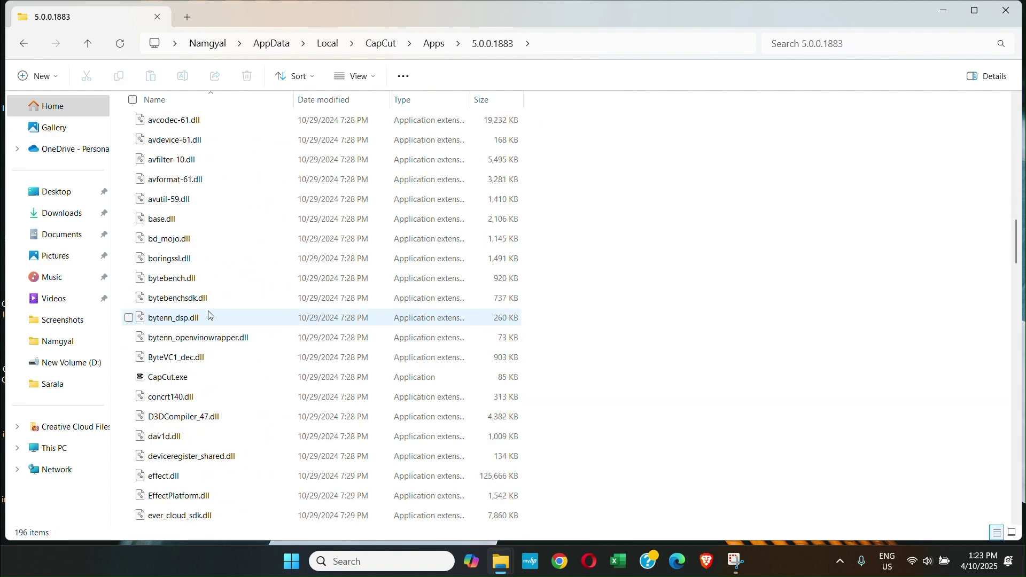
pyautogui.scroll(-1, 208, 314)
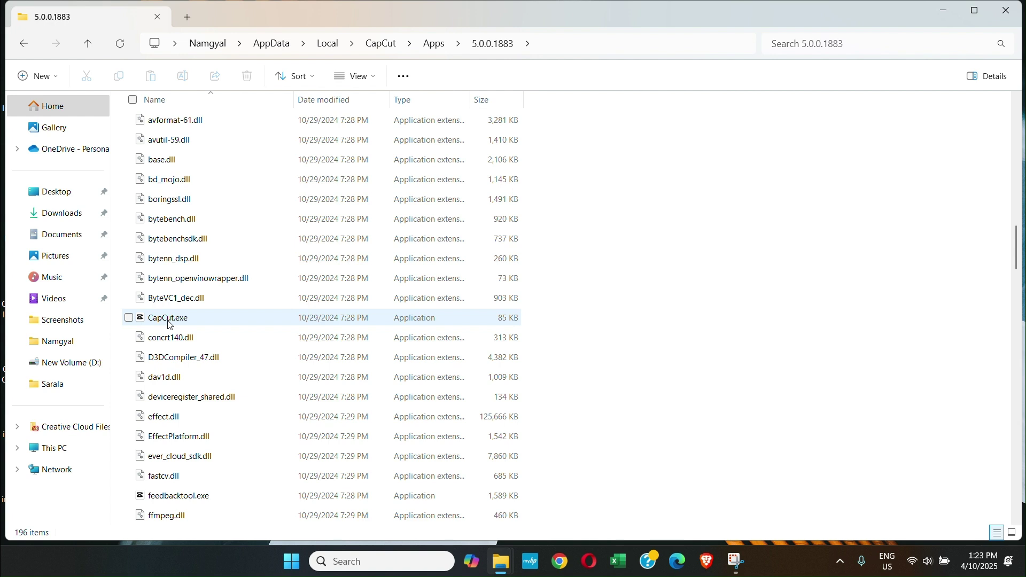
pyautogui.click(154, 321)
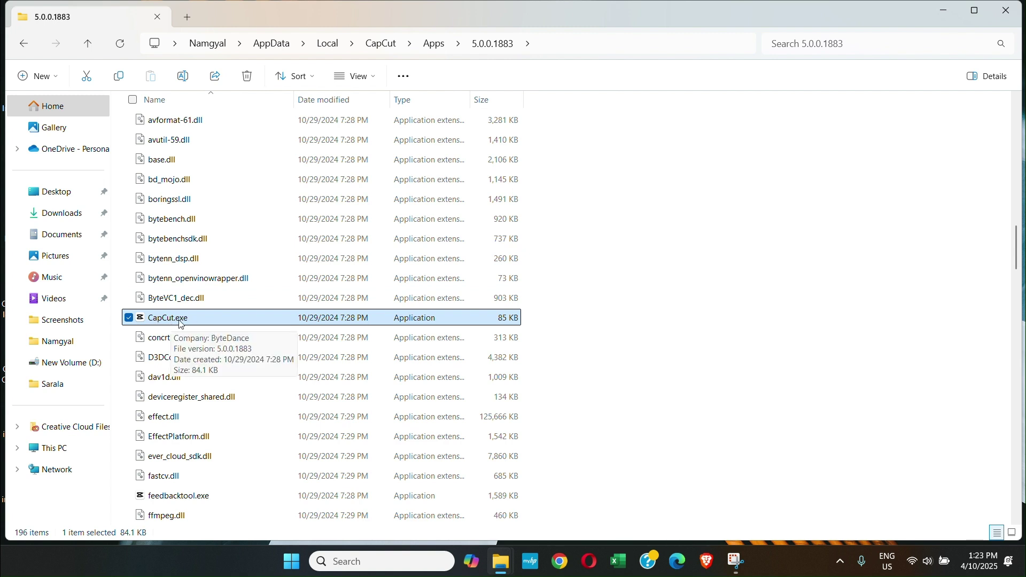
pyautogui.doubleClick(207, 321)
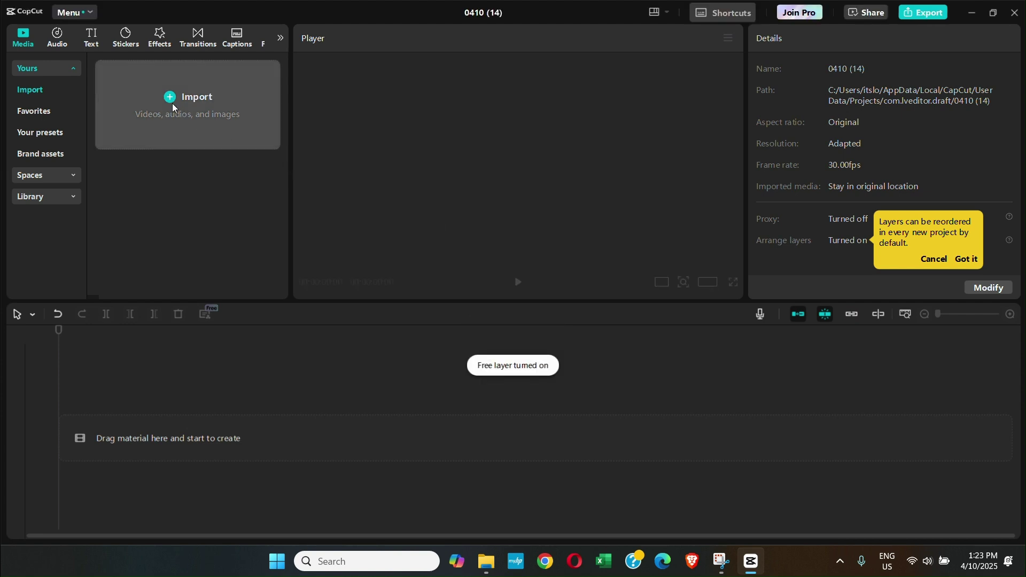
# Import the 'walk any city' video onto the timeline and bring up its export settings.
pyautogui.click(171, 99)
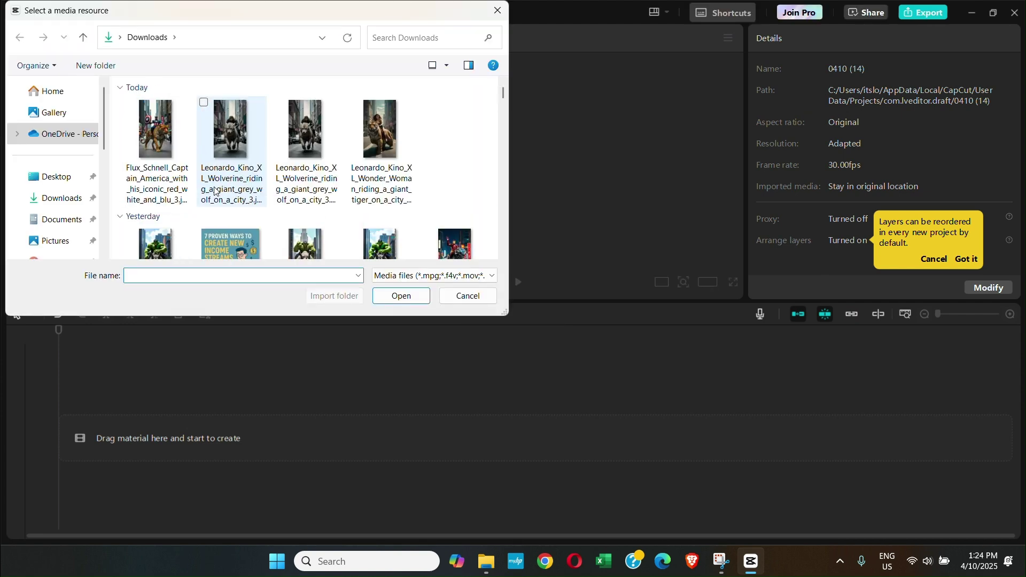
pyautogui.doubleClick(224, 173)
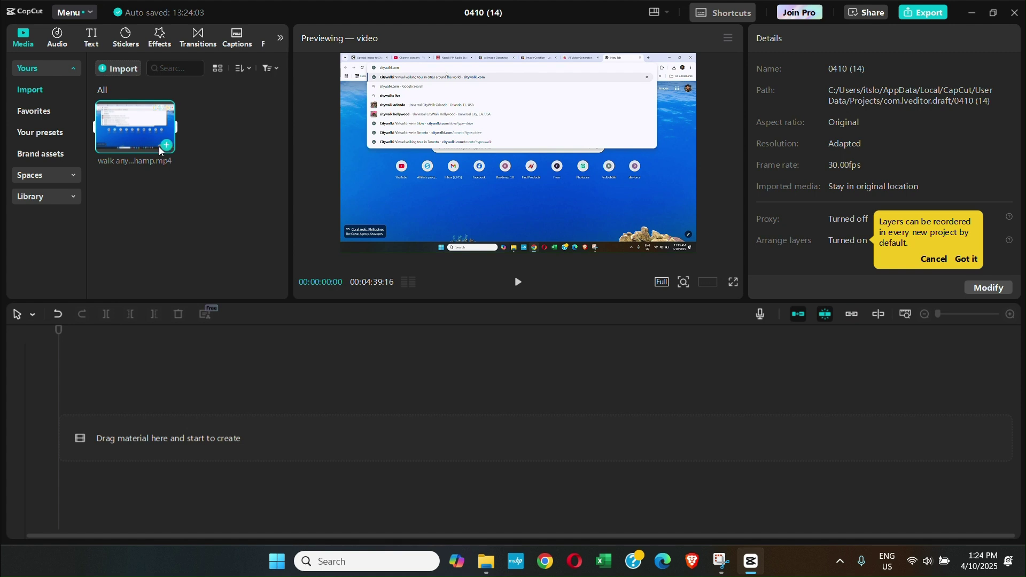
pyautogui.click(165, 146)
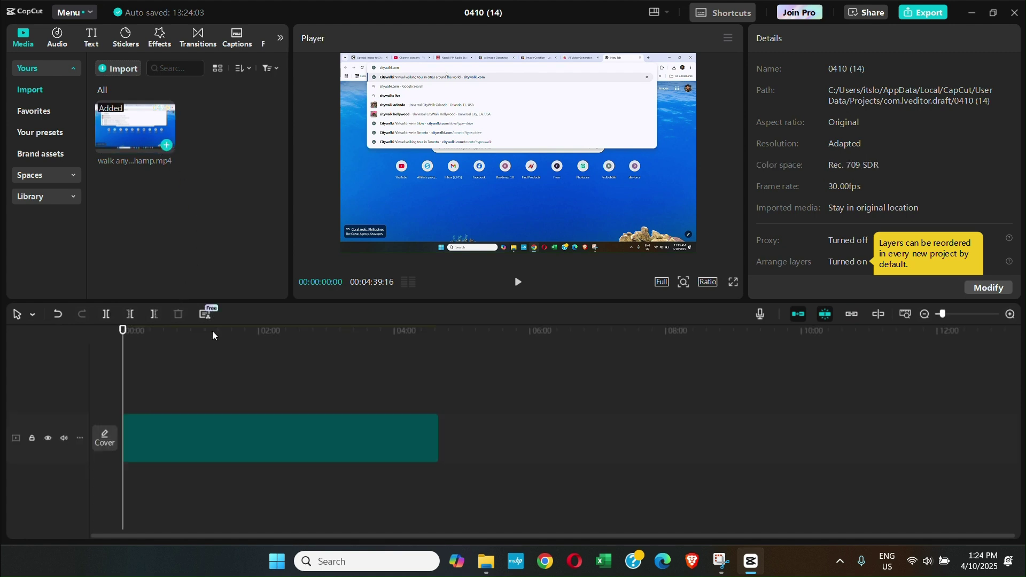
pyautogui.click(247, 343)
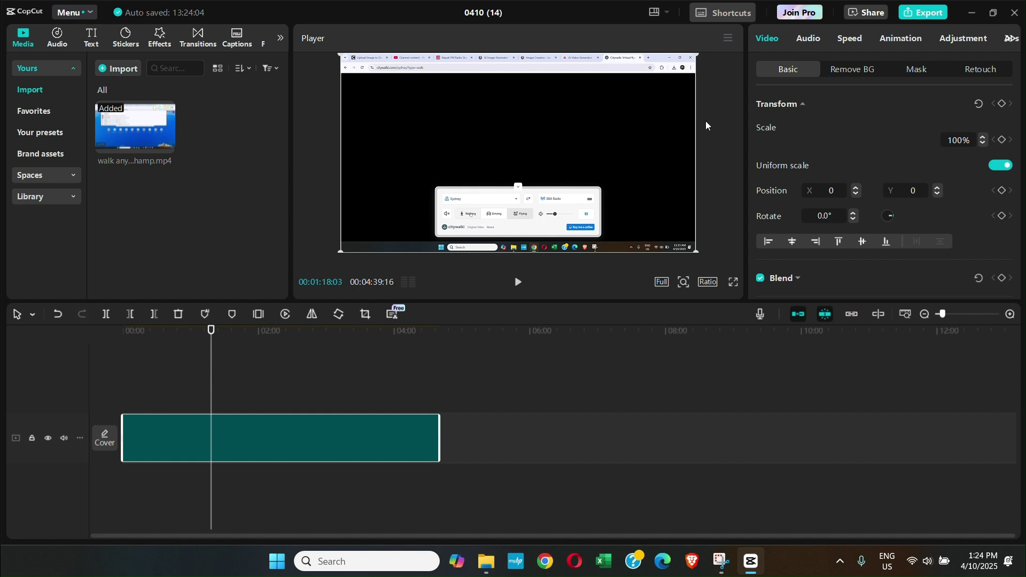
pyautogui.click(297, 332)
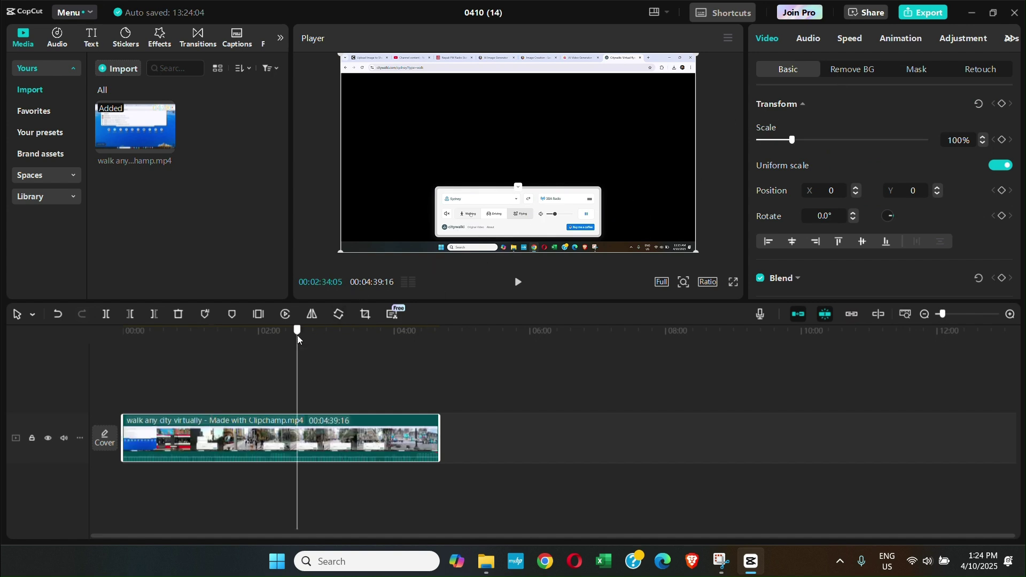
pyautogui.click(923, 17)
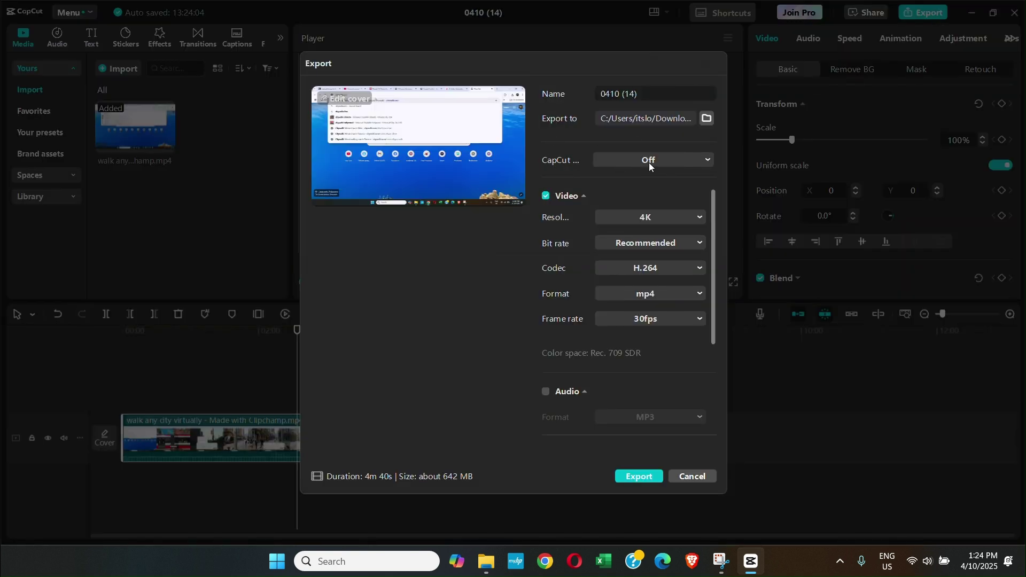
# Confirm watermark Off and the 4K resolution option, then cancel the Export dialog.
pyautogui.click(707, 159)
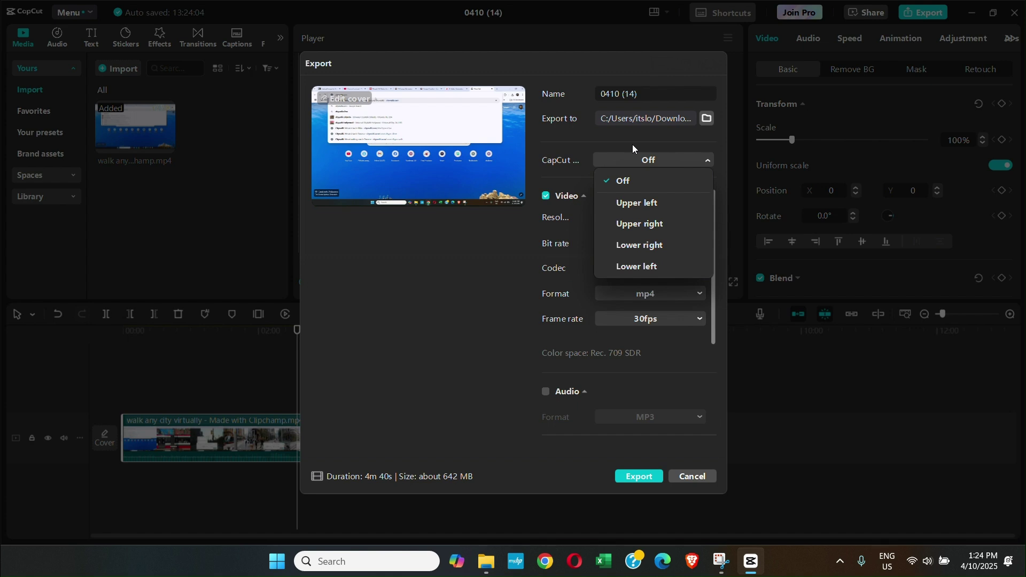
pyautogui.click(665, 160)
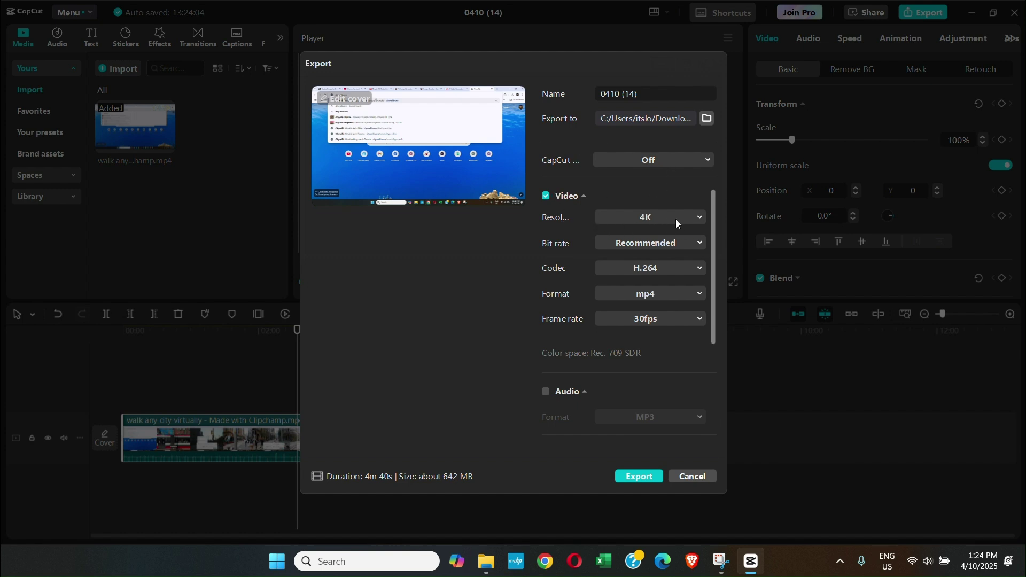
pyautogui.click(698, 217)
pyautogui.click(692, 476)
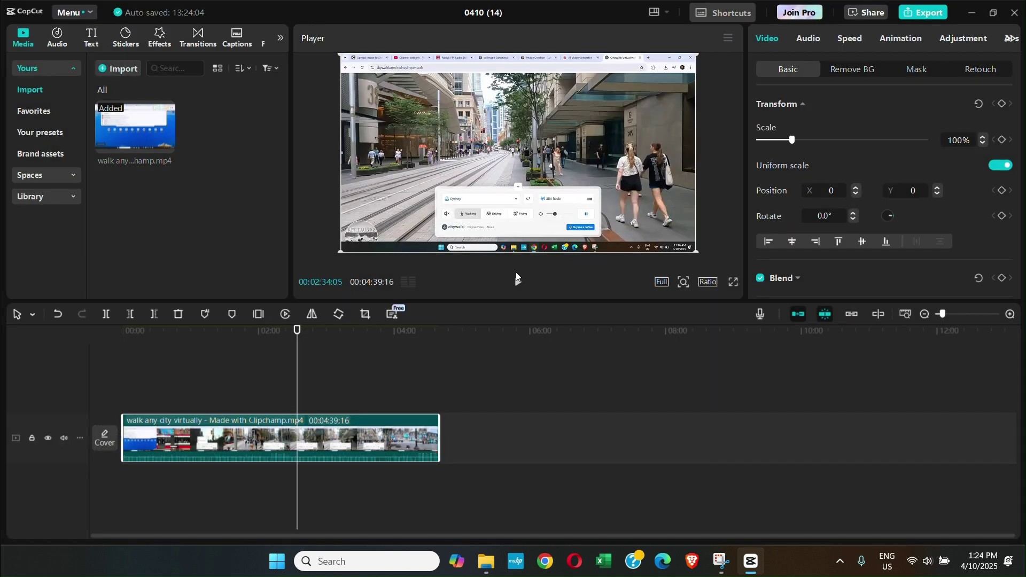